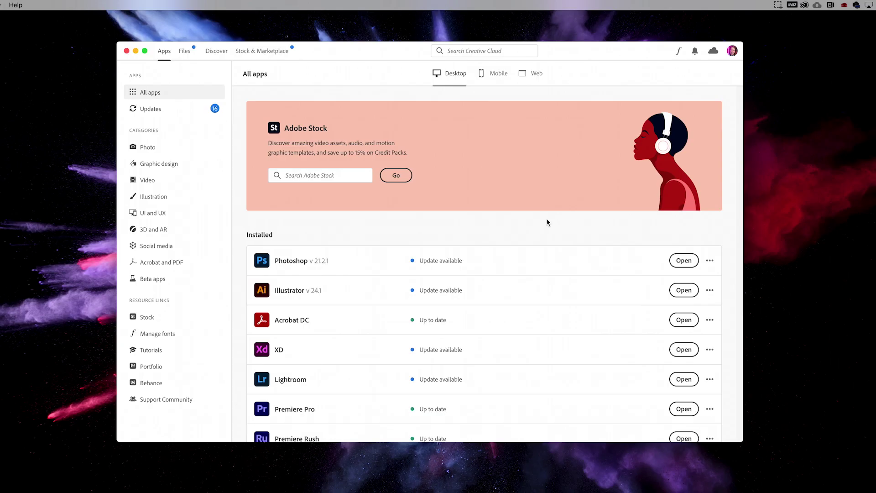
- Show the installed beta apps in the Creative Cloud sidebar
{"action": "left_click", "coordinate": [157, 279]}
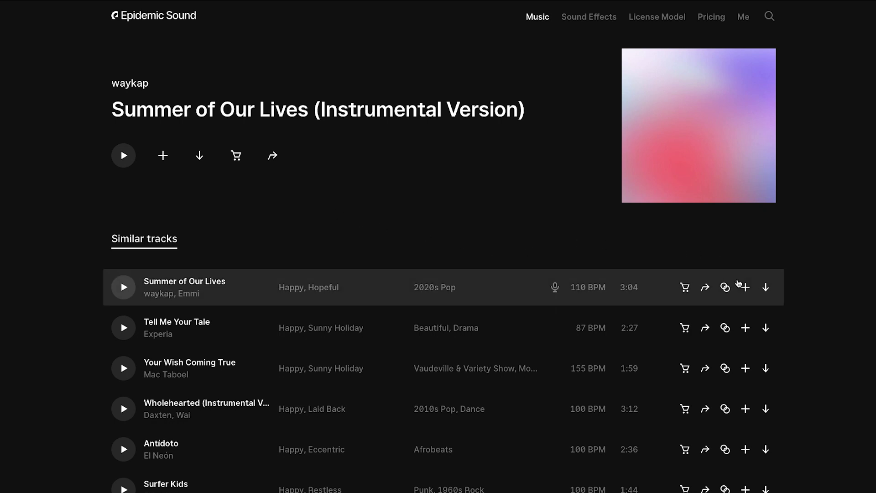
- Open the original Summer of Our Lives track from the Similar tracks list
{"action": "left_click", "coordinate": [725, 289]}
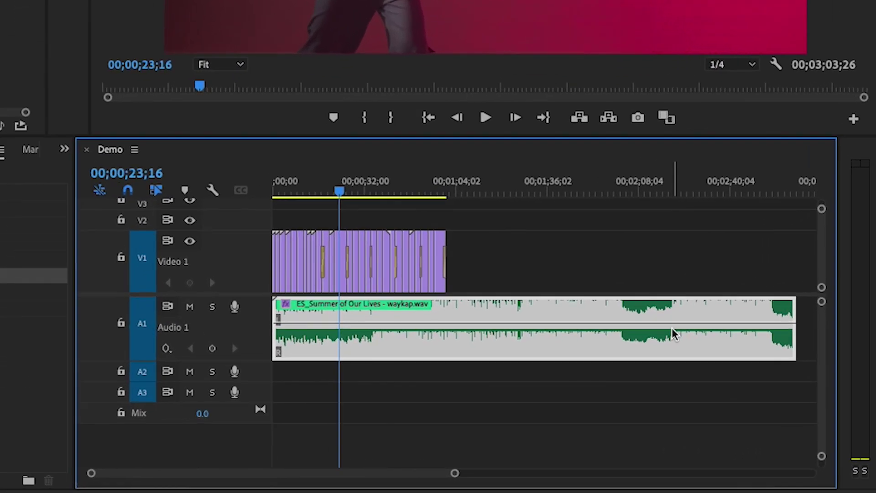
- Trim the song clip to end with the video and add an Exponential Fade at its end
{"action": "left_click", "coordinate": [601, 254]}
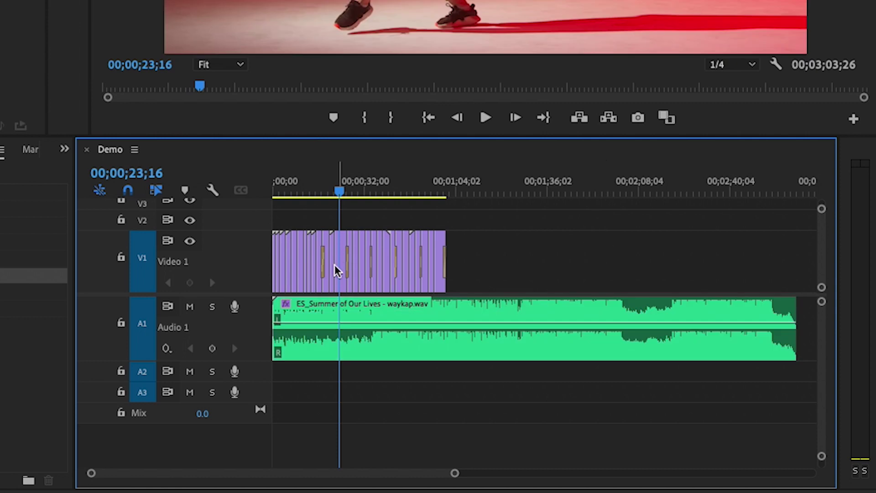
{"action": "left_click", "coordinate": [763, 325]}
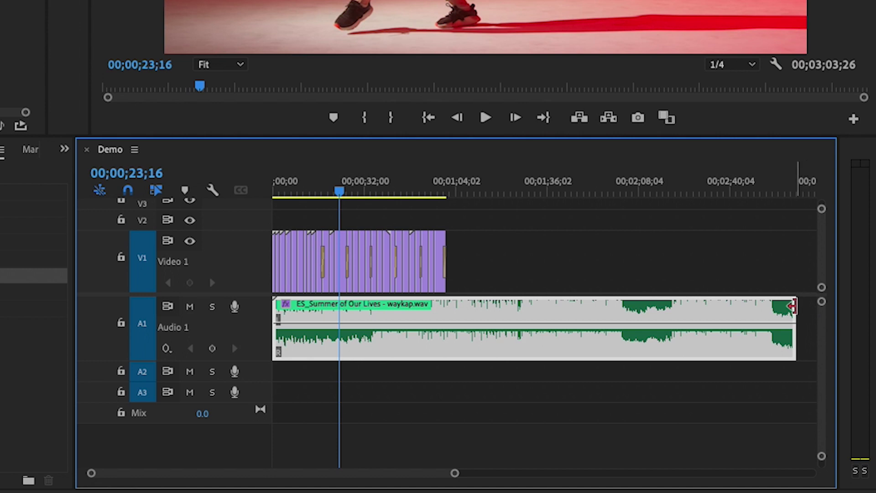
{"action": "left_click_drag", "start_coordinate": [793, 307], "coordinate": [446, 310]}
{"action": "left_click_drag", "start_coordinate": [0, 275], "coordinate": [443, 320]}
{"action": "left_click_drag", "start_coordinate": [804, 475], "coordinate": [736, 470]}
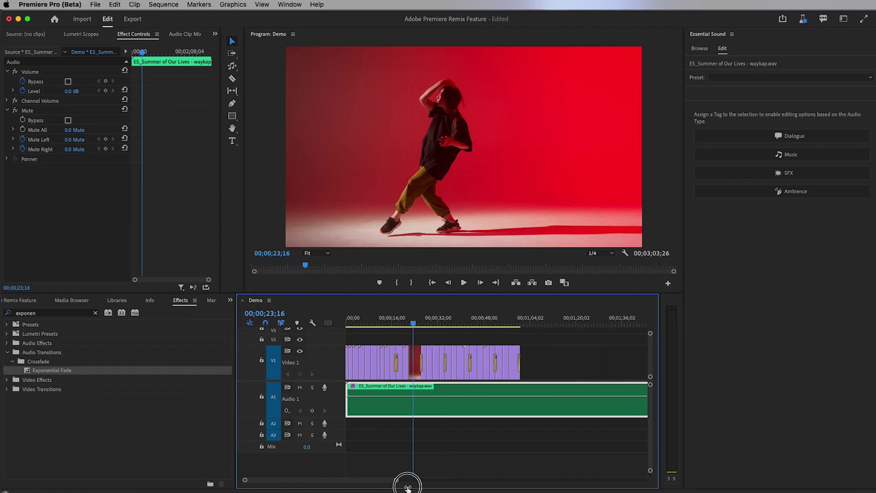
- Restore the song's full length, then razor out two pieces and slide the remainder left
{"action": "key", "text": "minus"}
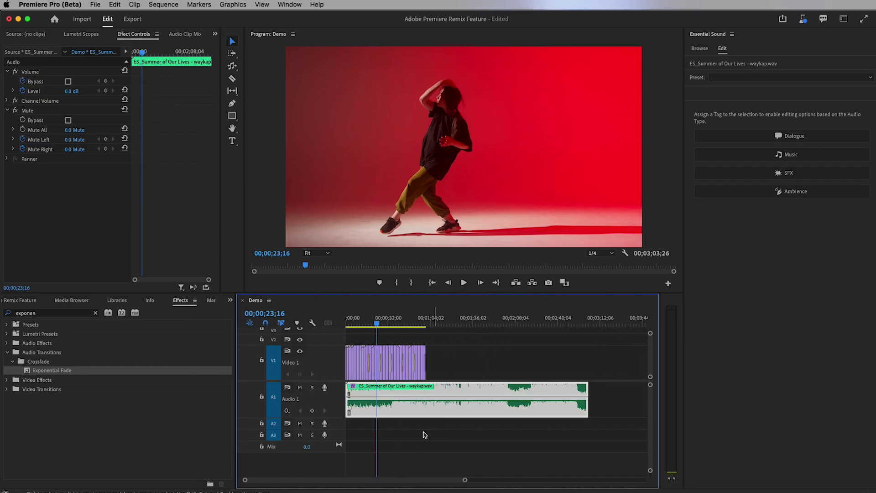
{"action": "left_click", "coordinate": [395, 410]}
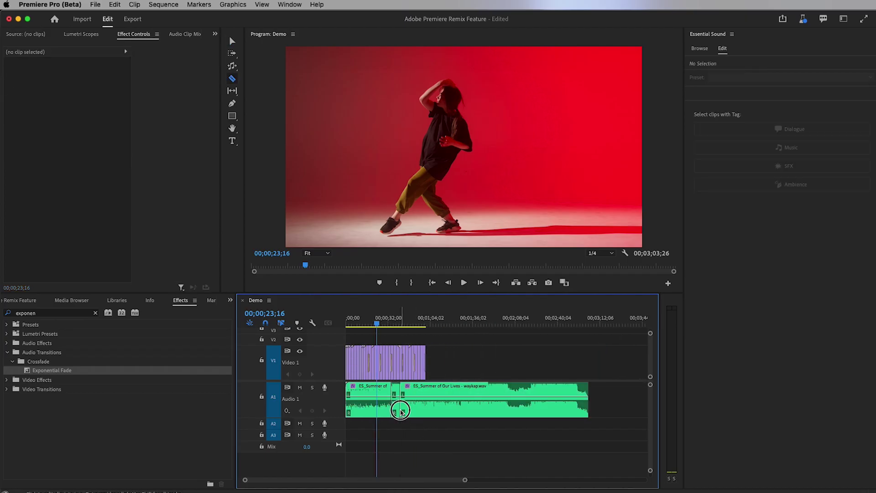
{"action": "left_click", "coordinate": [473, 411]}
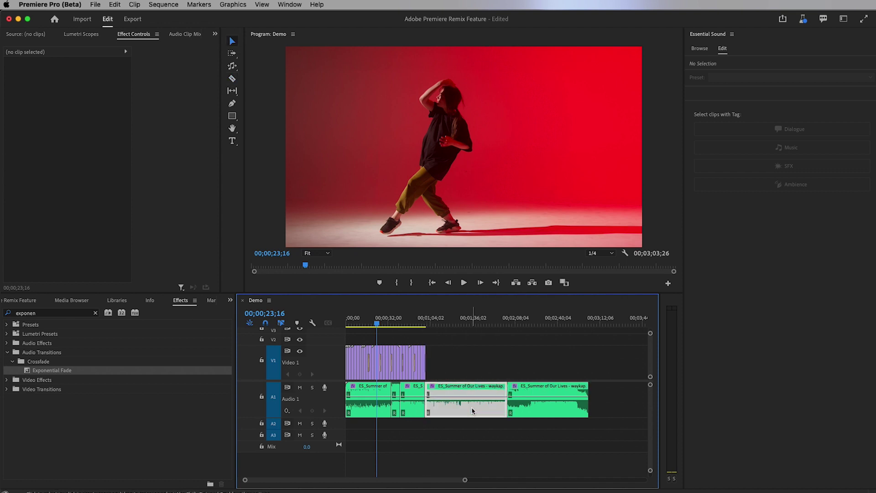
{"action": "key", "text": "Delete"}
{"action": "left_click", "coordinate": [540, 405]}
{"action": "key", "text": "v"}
{"action": "left_click", "coordinate": [524, 405]}
{"action": "key", "text": "Delete"}
{"action": "left_click_drag", "start_coordinate": [563, 411], "coordinate": [446, 413]}
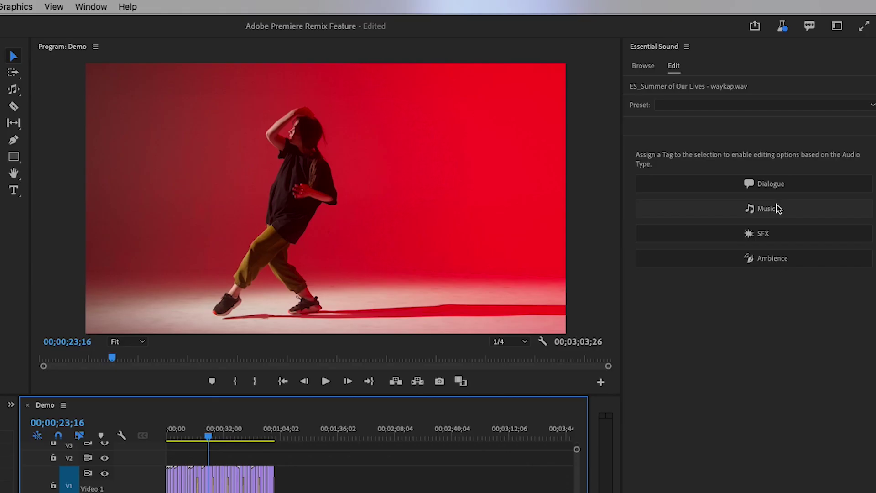
- Tag the song as Music, enable Duration, and remix its end to meet the video's end
{"action": "left_click", "coordinate": [776, 206]}
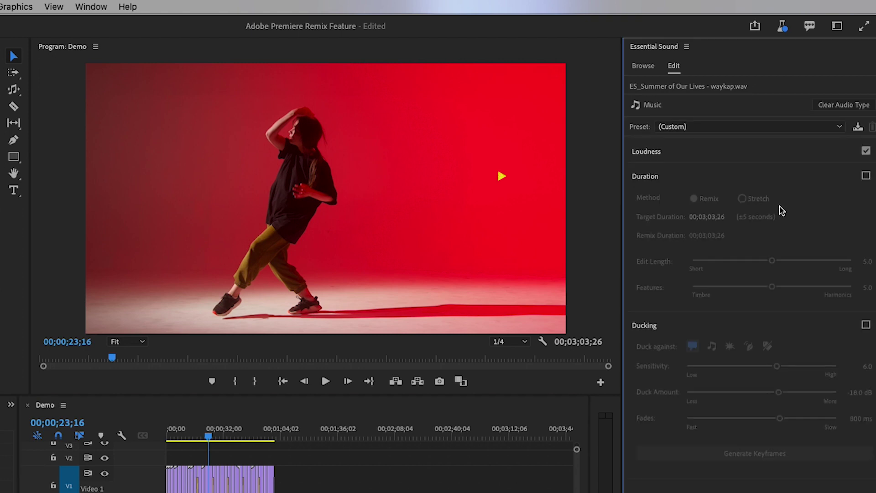
{"action": "left_click", "coordinate": [866, 176]}
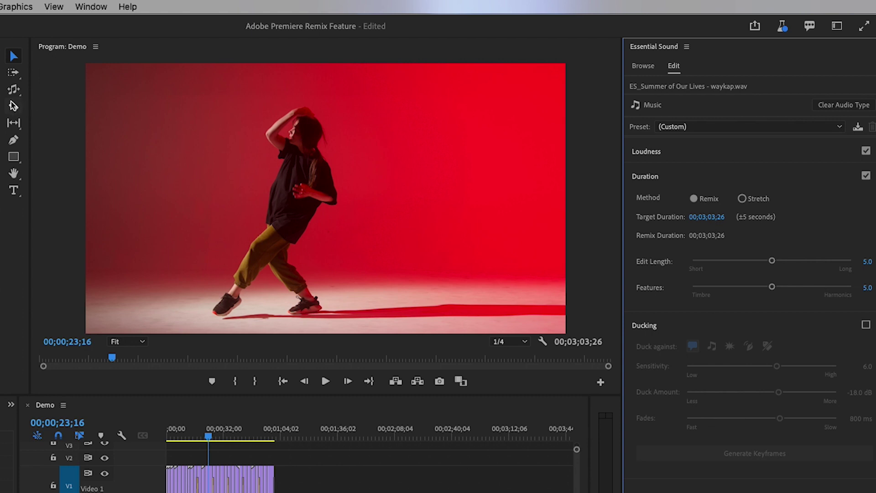
{"action": "left_click_drag", "start_coordinate": [13, 92], "coordinate": [93, 136]}
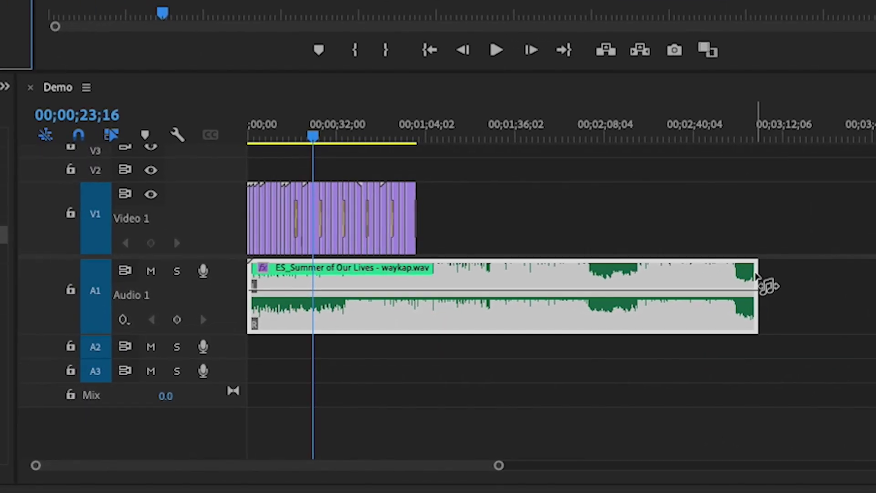
{"action": "left_click_drag", "start_coordinate": [604, 383], "coordinate": [585, 380]}
{"action": "left_click_drag", "start_coordinate": [721, 277], "coordinate": [417, 272]}
{"action": "left_click_drag", "start_coordinate": [500, 465], "coordinate": [395, 471]}
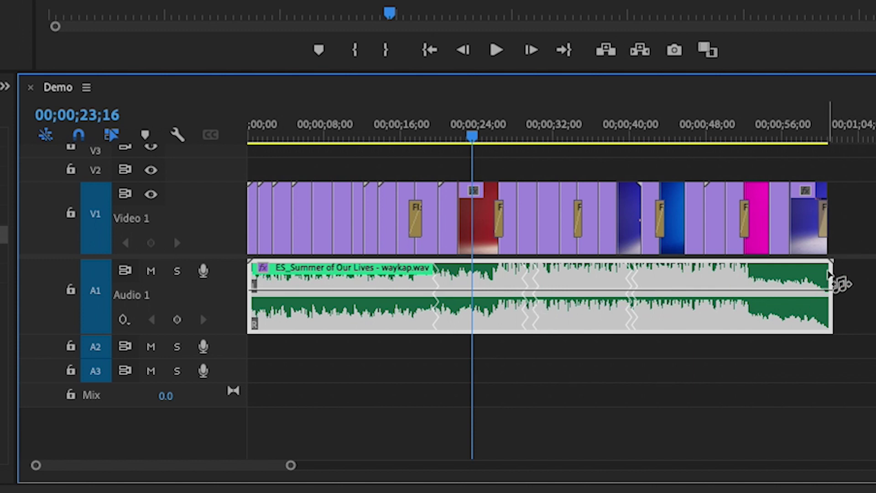
- Play the sequence from 00;00;16;20 to hear the remixed song under the video
{"action": "left_click_drag", "start_coordinate": [831, 272], "coordinate": [830, 278]}
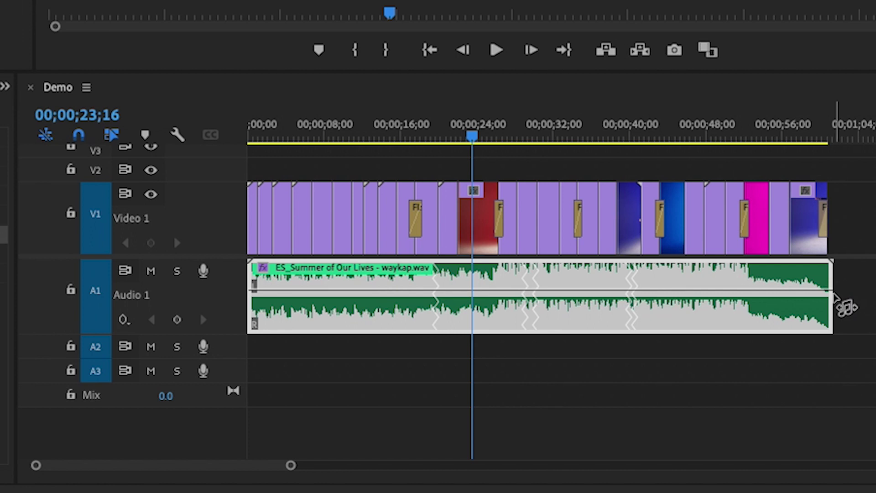
{"action": "left_click", "coordinate": [430, 133]}
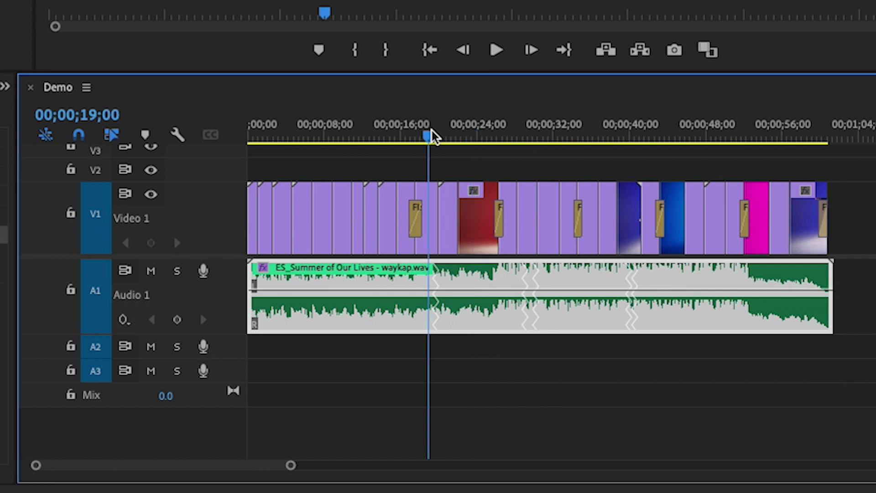
{"action": "left_click", "coordinate": [410, 132]}
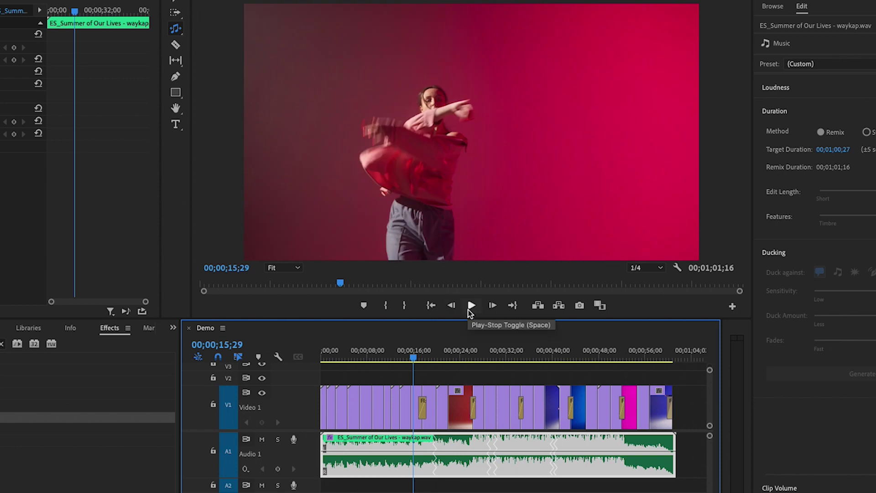
{"action": "left_click", "coordinate": [470, 307]}
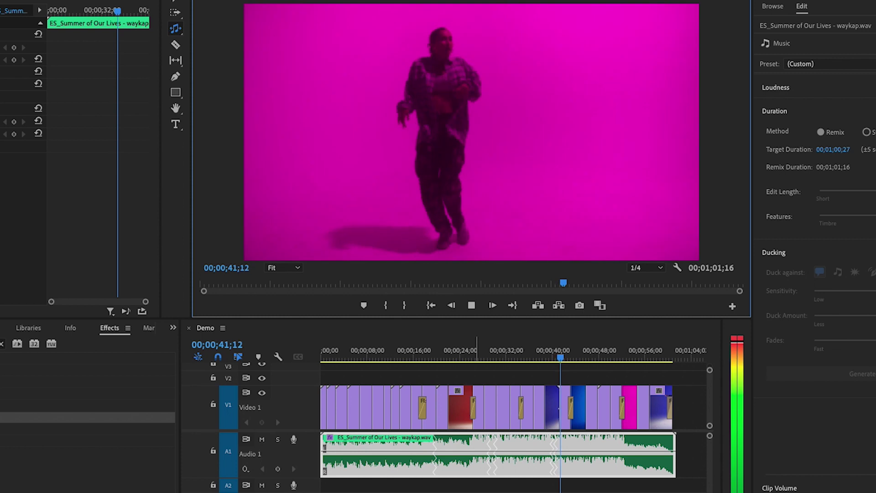
- Extend the last V1 clip to the song's end and play the ending from 00;00;55;12
{"action": "left_click", "coordinate": [642, 351]}
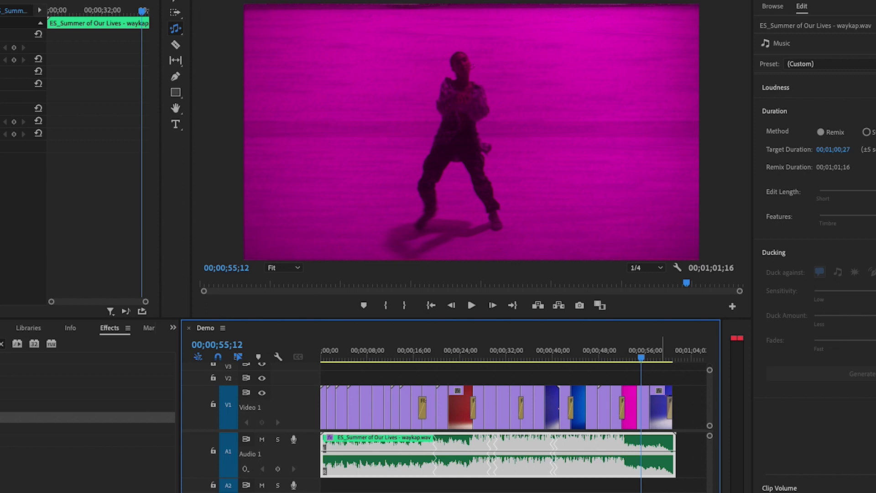
{"action": "left_click_drag", "start_coordinate": [668, 420], "coordinate": [676, 420]}
{"action": "key", "text": "space"}
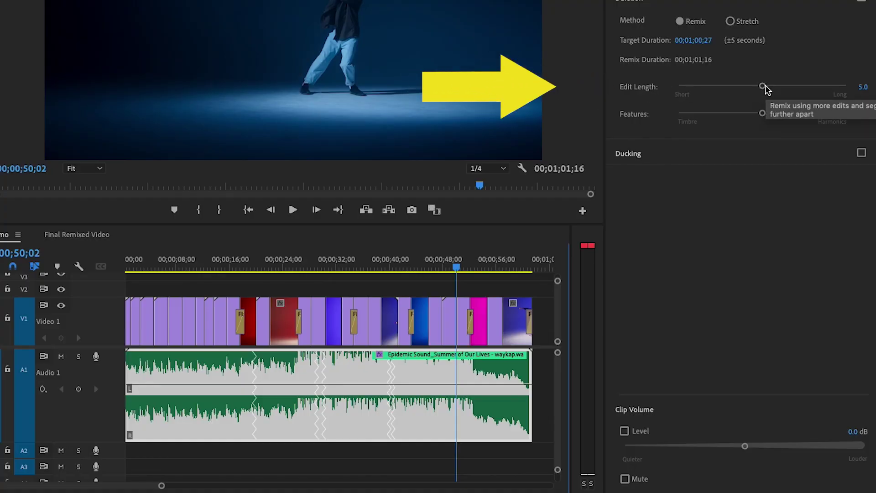
- Raise the remix Edit Length, then lower it to 0.7 for a 00;01;02;20 duration
{"action": "left_click_drag", "start_coordinate": [763, 87], "coordinate": [817, 90]}
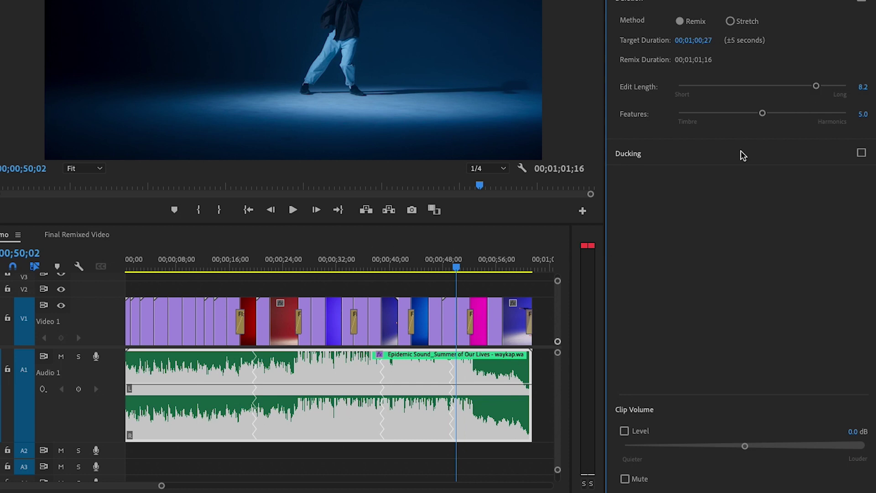
{"action": "left_click_drag", "start_coordinate": [816, 89], "coordinate": [690, 89]}
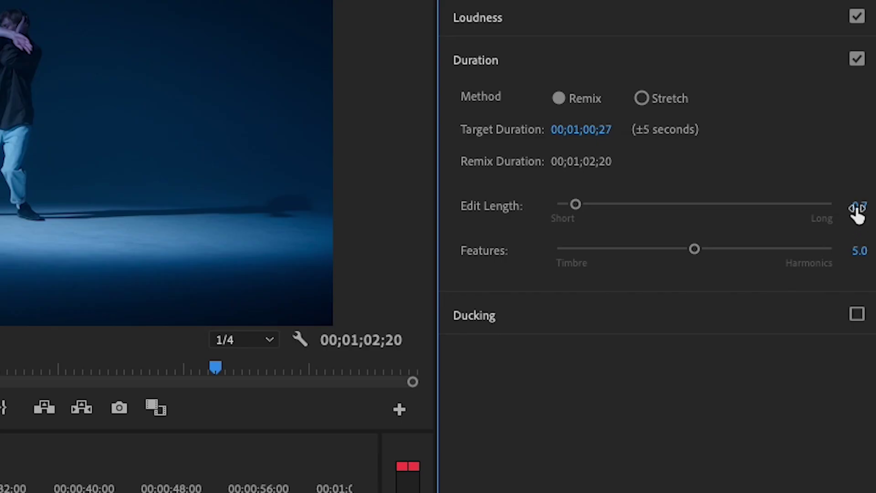
- Set the remix Edit Length back to 5.0
{"action": "left_click", "coordinate": [861, 87]}
{"action": "type", "text": "5"}
{"action": "key", "text": "Return"}
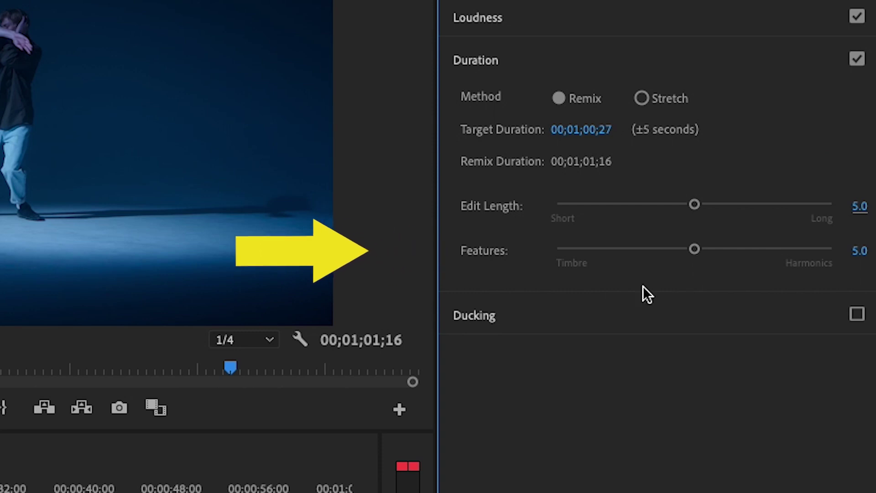
- Try Features at 8.7 and 0.4, then set it back to 5.0
{"action": "left_click_drag", "start_coordinate": [697, 251], "coordinate": [720, 257]}
{"action": "left_click_drag", "start_coordinate": [798, 259], "coordinate": [798, 260]}
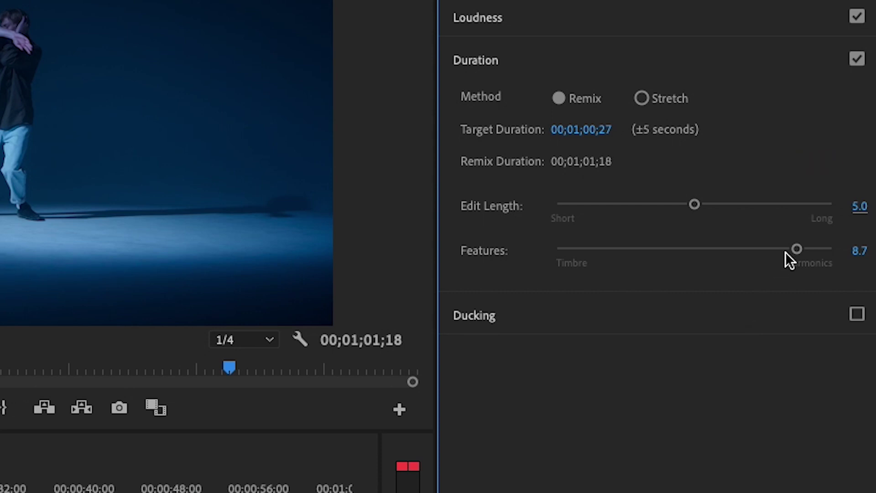
{"action": "left_click_drag", "start_coordinate": [568, 251], "coordinate": [705, 261]}
{"action": "left_click", "coordinate": [856, 251]}
{"action": "type", "text": "5.15"}
{"action": "left_click", "coordinate": [808, 156]}
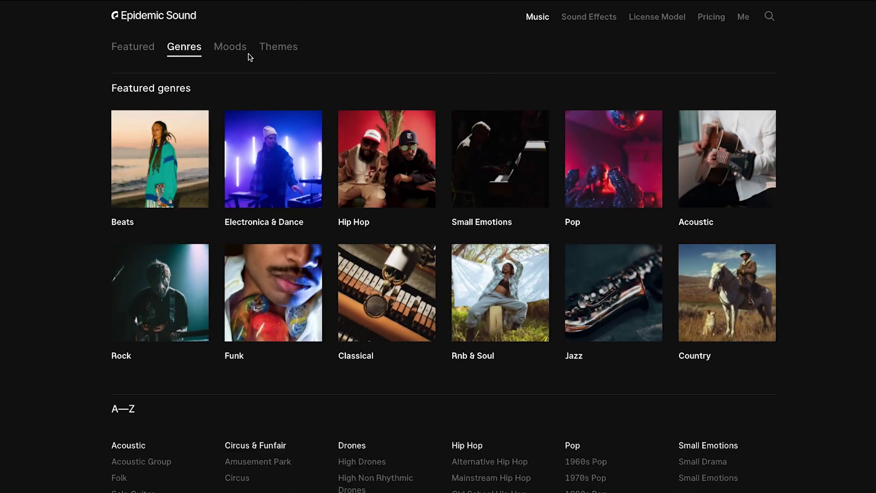
- Browse music by Moods and Themes, then scroll the License Model page to 'Globally cleared music'
{"action": "left_click", "coordinate": [229, 53]}
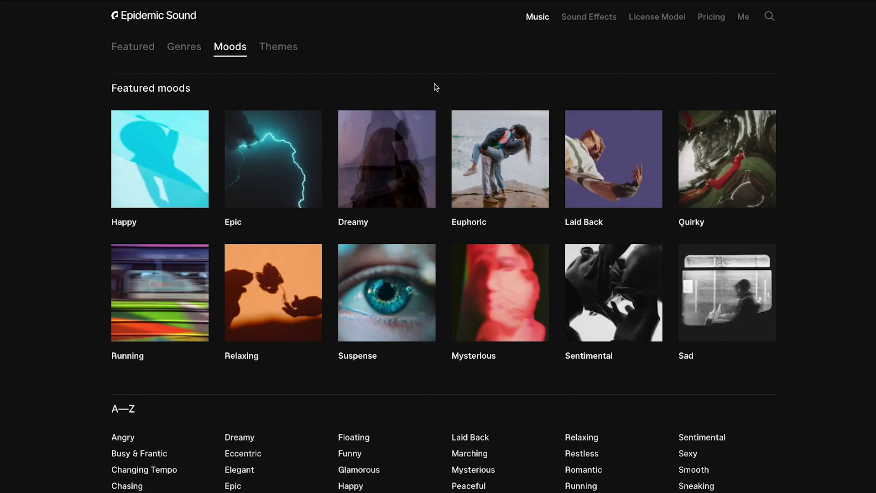
{"action": "left_click", "coordinate": [280, 50]}
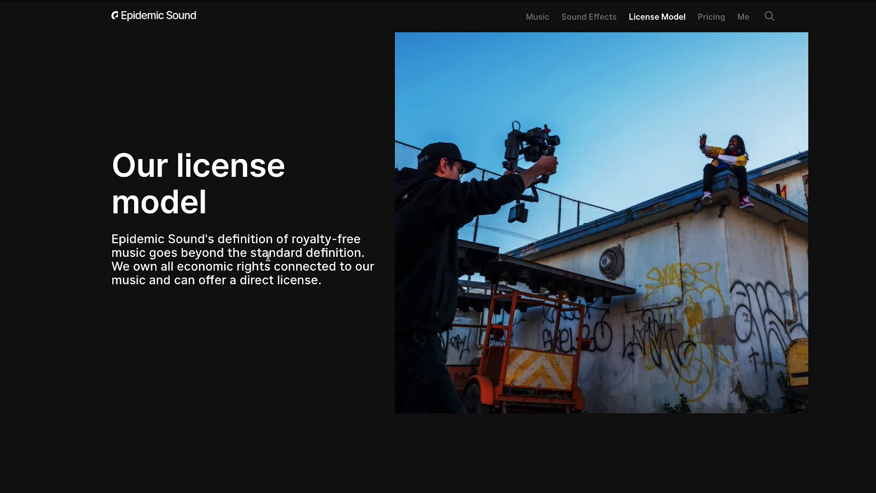
{"action": "scroll", "coordinate": [360, 323], "scroll_direction": "down", "scroll_amount": 5}
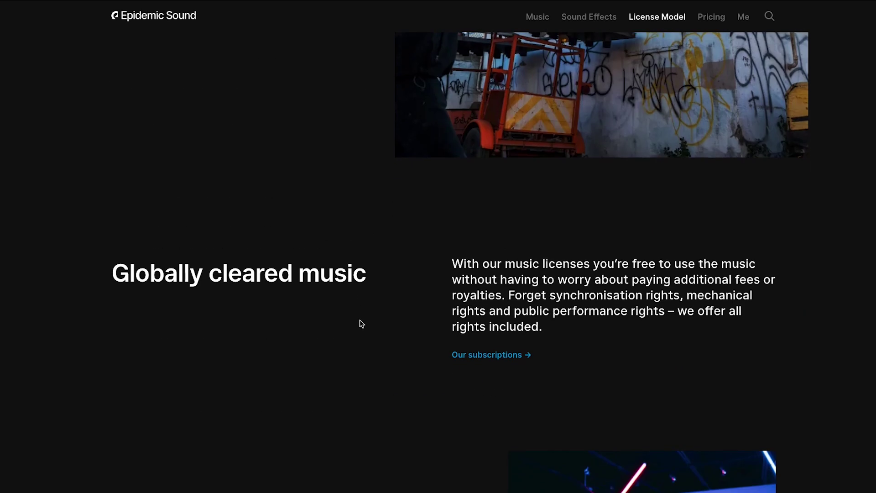
{"action": "scroll", "coordinate": [368, 330], "scroll_direction": "down", "scroll_amount": 1}
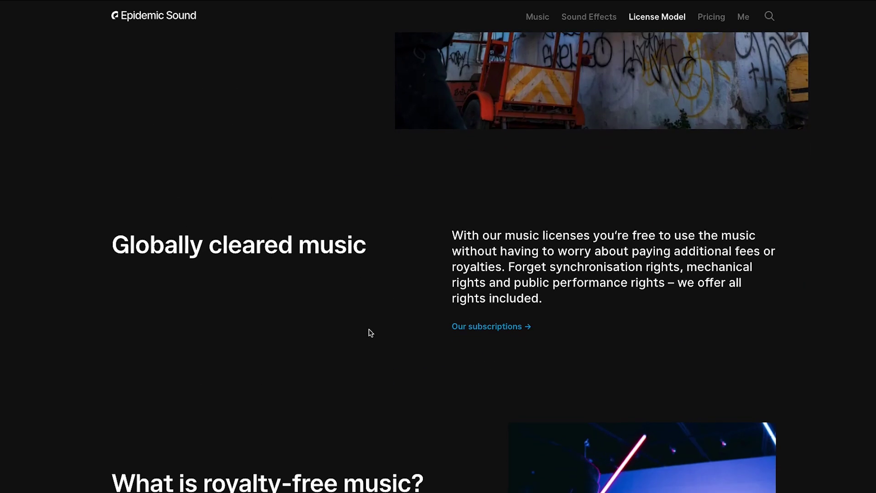
{"action": "scroll", "coordinate": [370, 332], "scroll_direction": "down", "scroll_amount": 6}
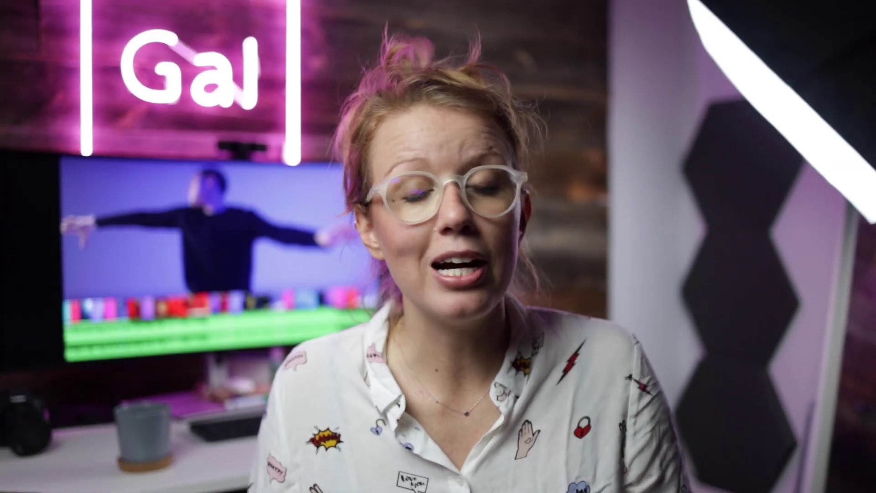